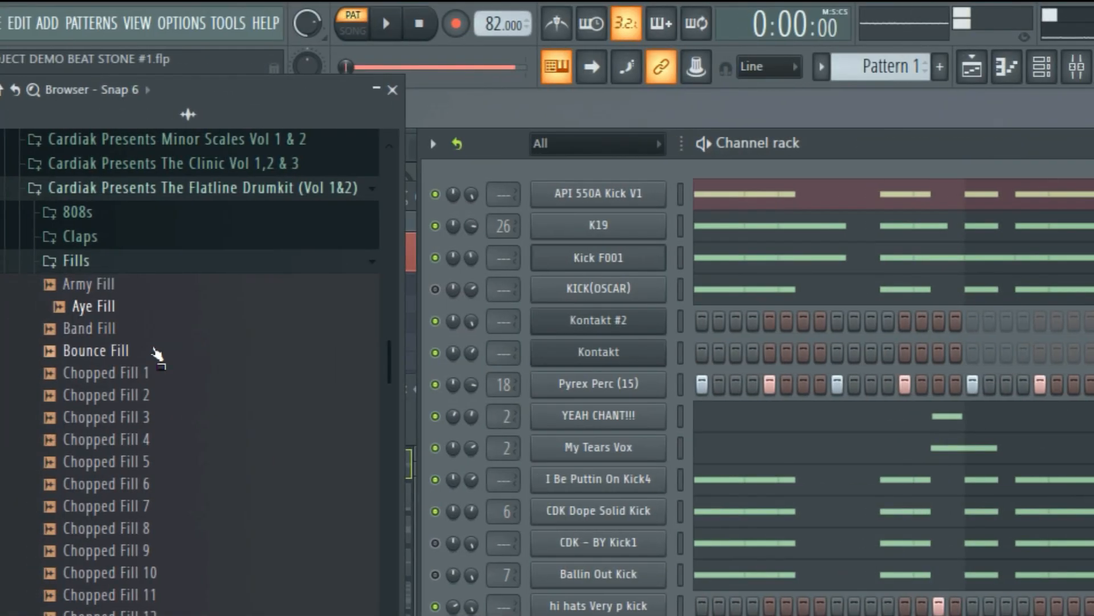
Audition the samples in the Flatline Drumkit's Fills folder down to Chopped Fill 11
click(99, 188)
click(103, 213)
key(Down)
key(Down)
key(Down)
key(Down)
key(Down)
key(Down)
key(Down)
key(Down)
key(Down)
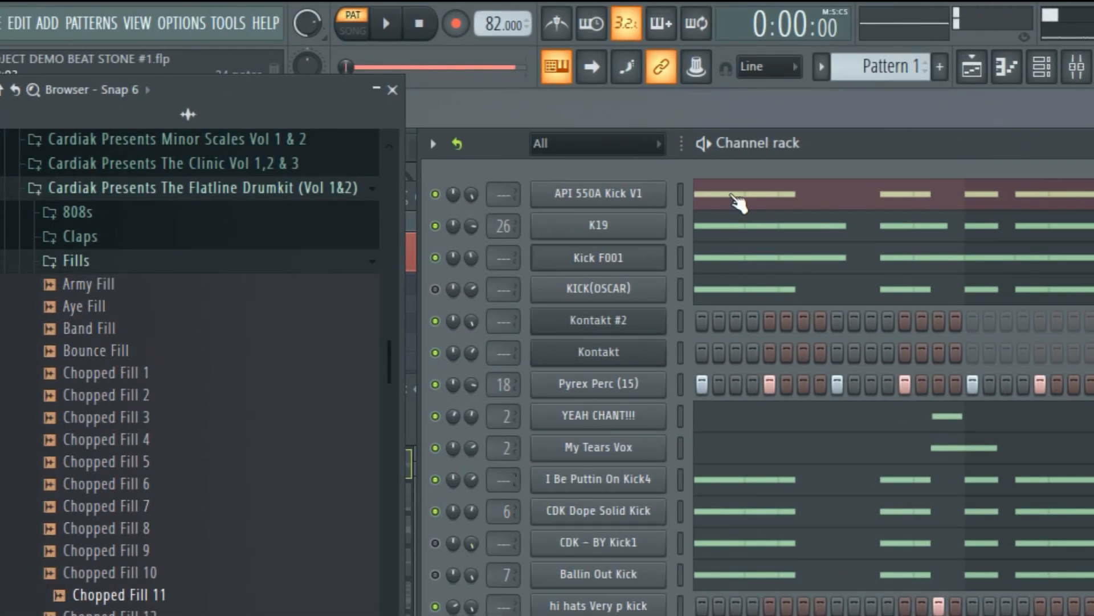
Play Pattern 1 and audition the Old Western HiHat Loop sample in its channel settings
key(space)
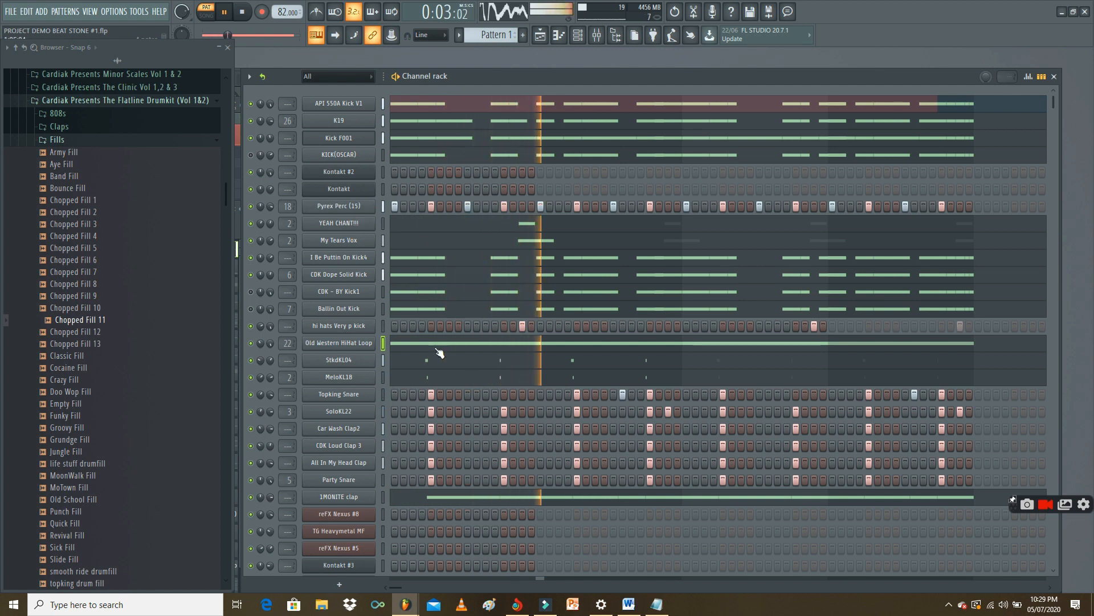
key(space)
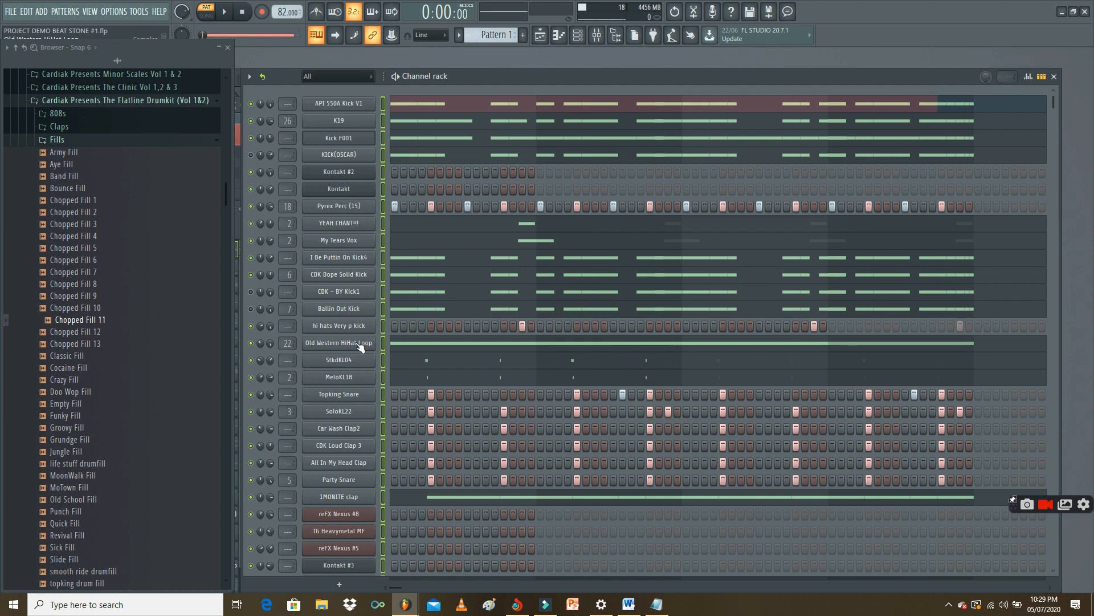
click(369, 345)
drag(252, 82, 416, 69)
click(457, 448)
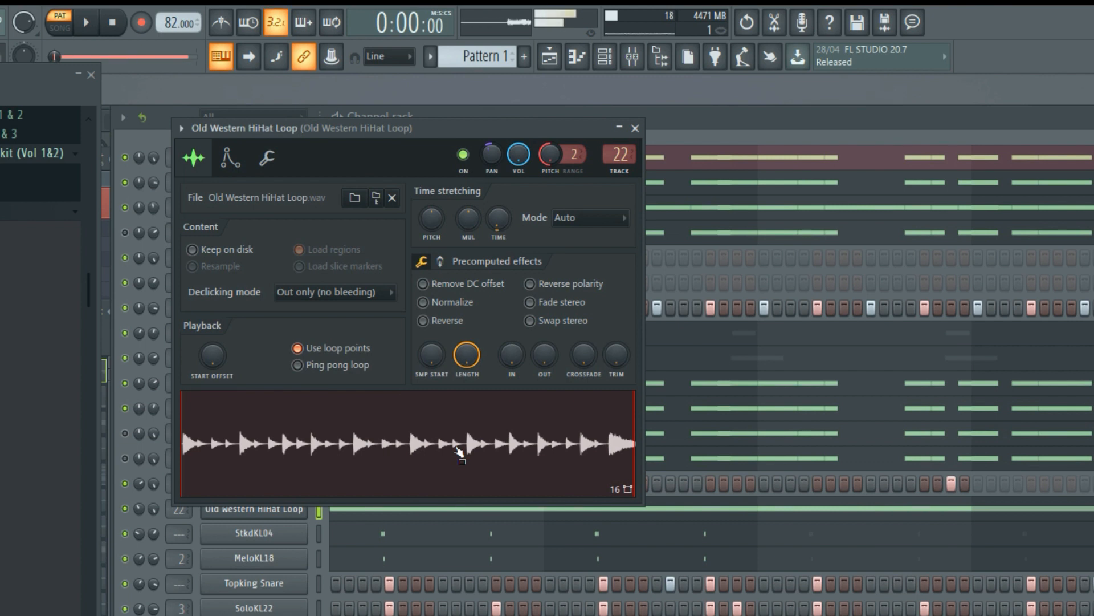
Play Pattern 1 again and select the Topking Snare and SoloKL22 channels for listening
key(space)
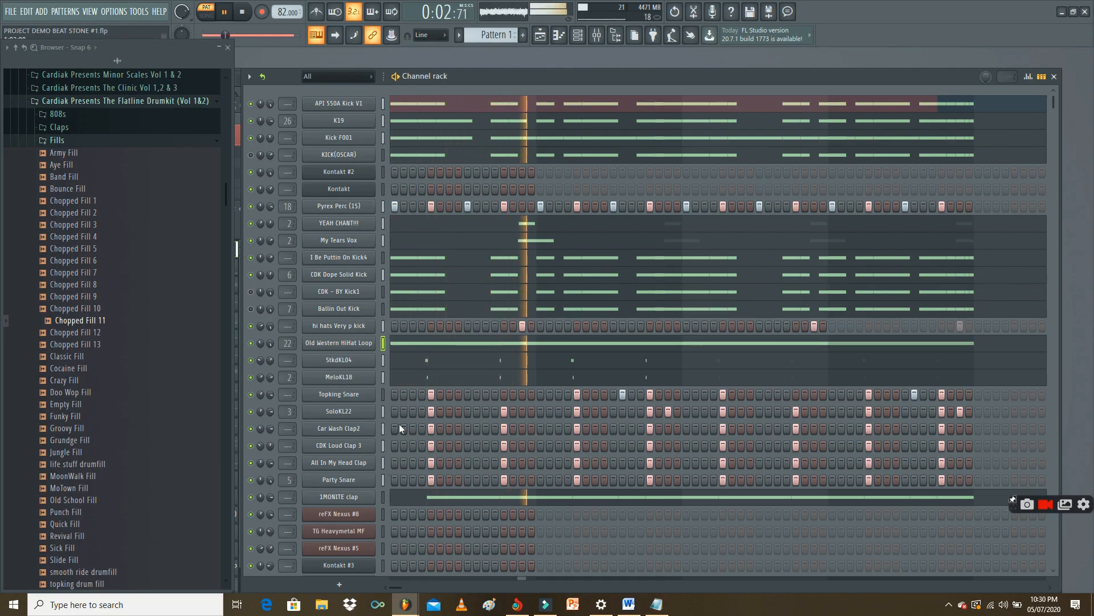
key(space)
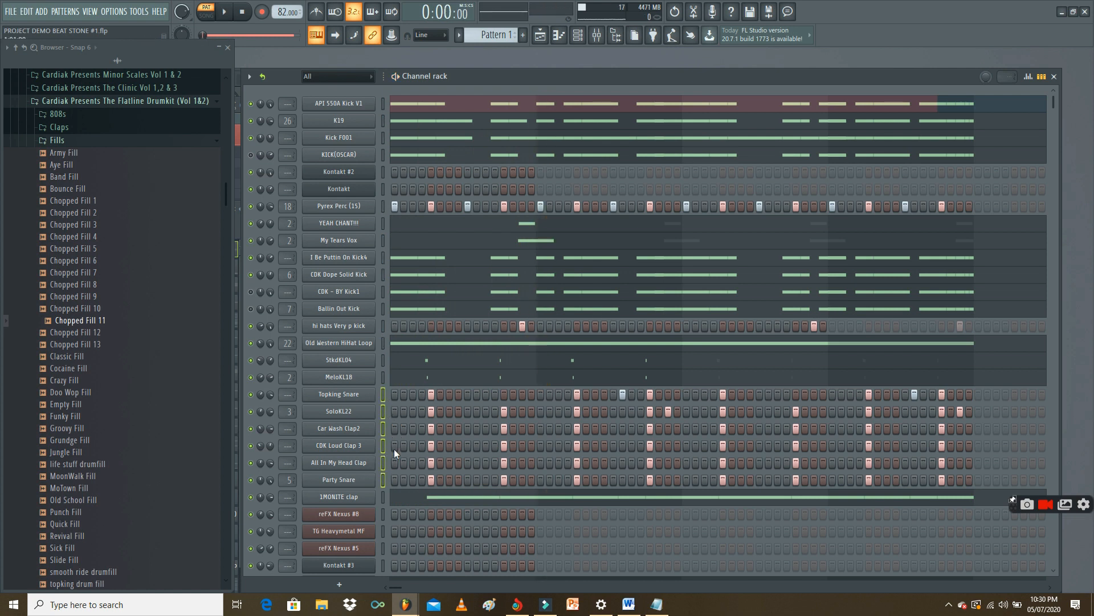
click(383, 395)
drag(383, 396, 385, 419)
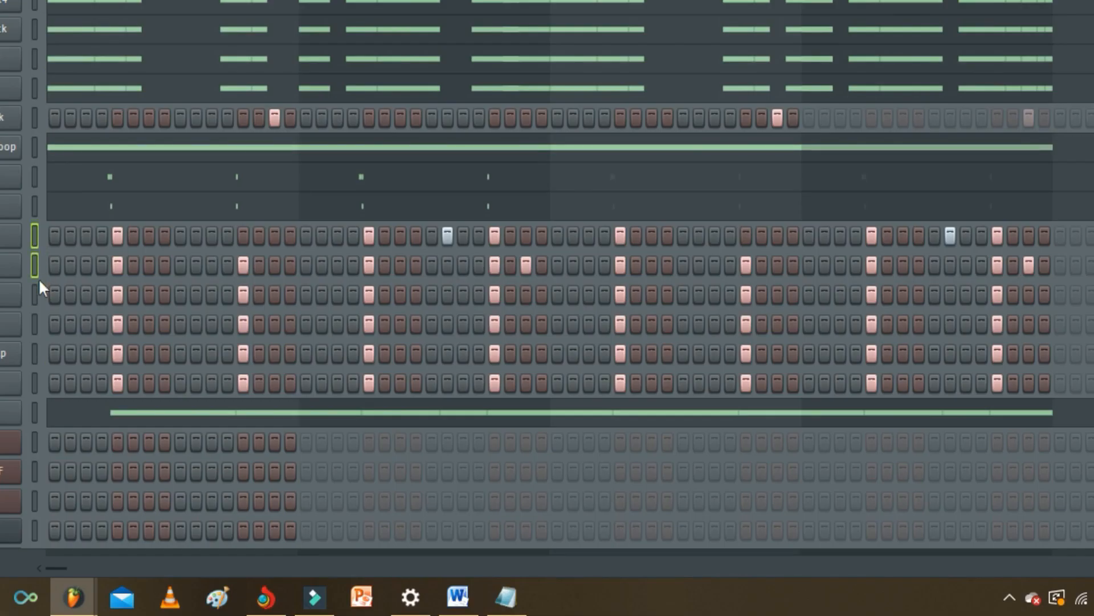
key(space)
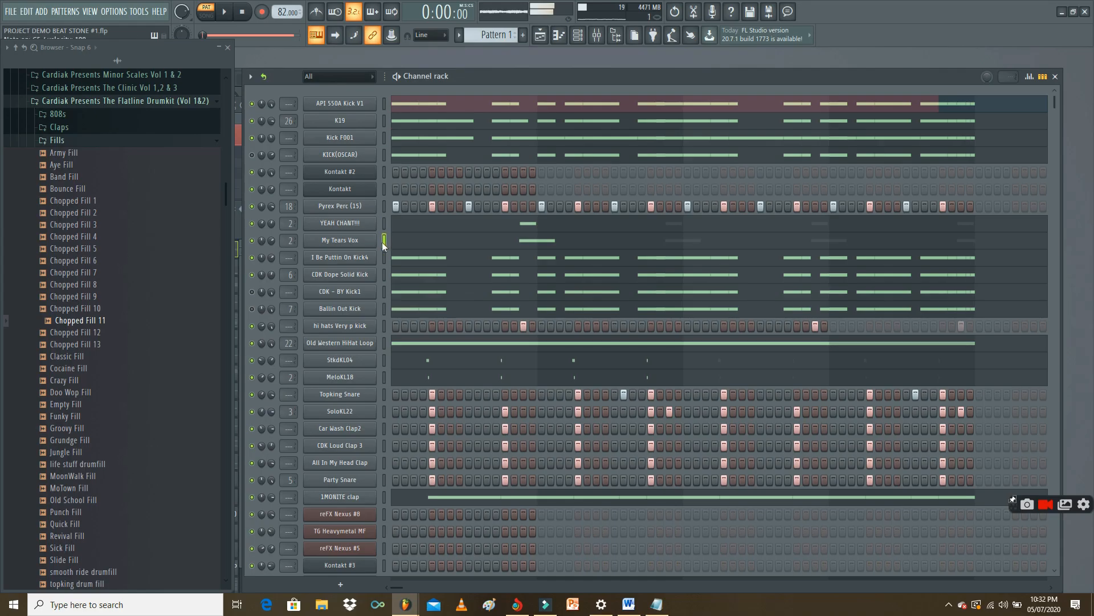
View the My Tears Vox channel's sample settings and close them
click(365, 244)
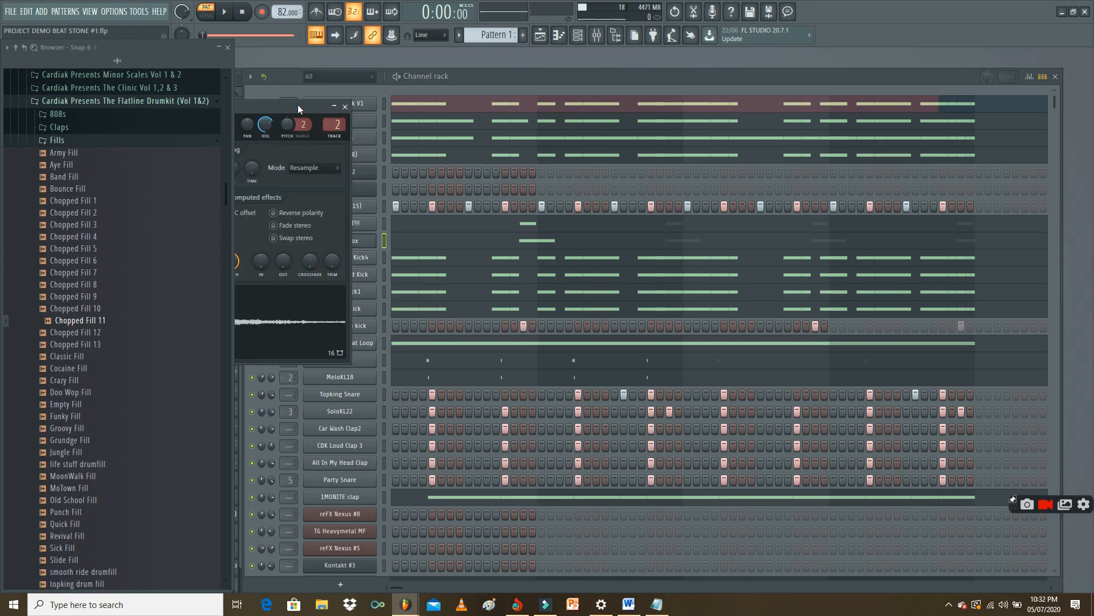
drag(298, 104, 569, 104)
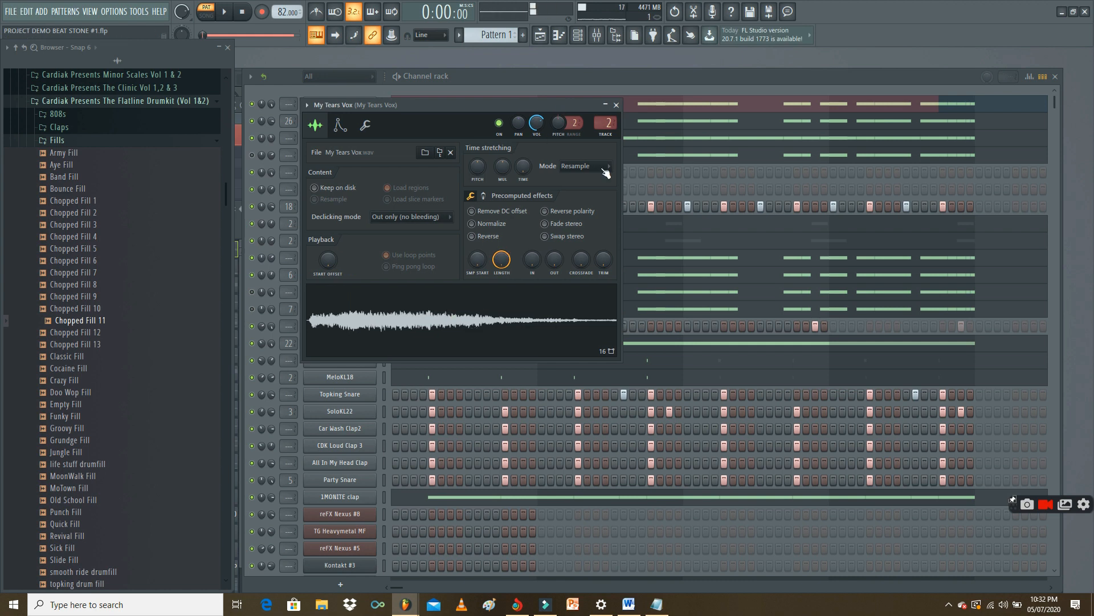
click(617, 105)
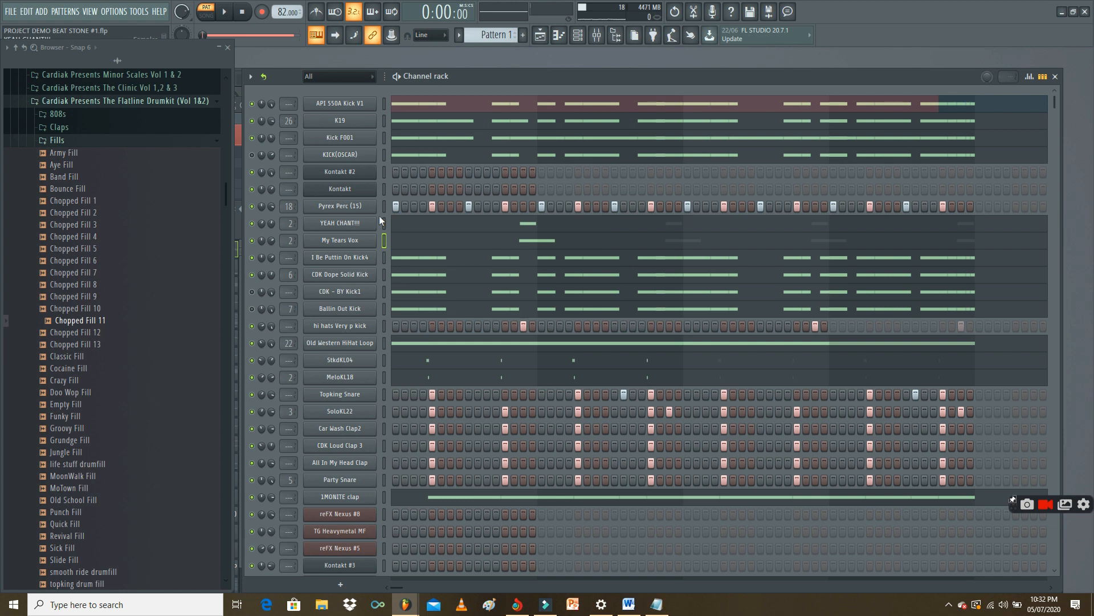
Open the YEAH CHANT!!! channel's sample settings beside the channel names and listen to the vocal chant
click(365, 239)
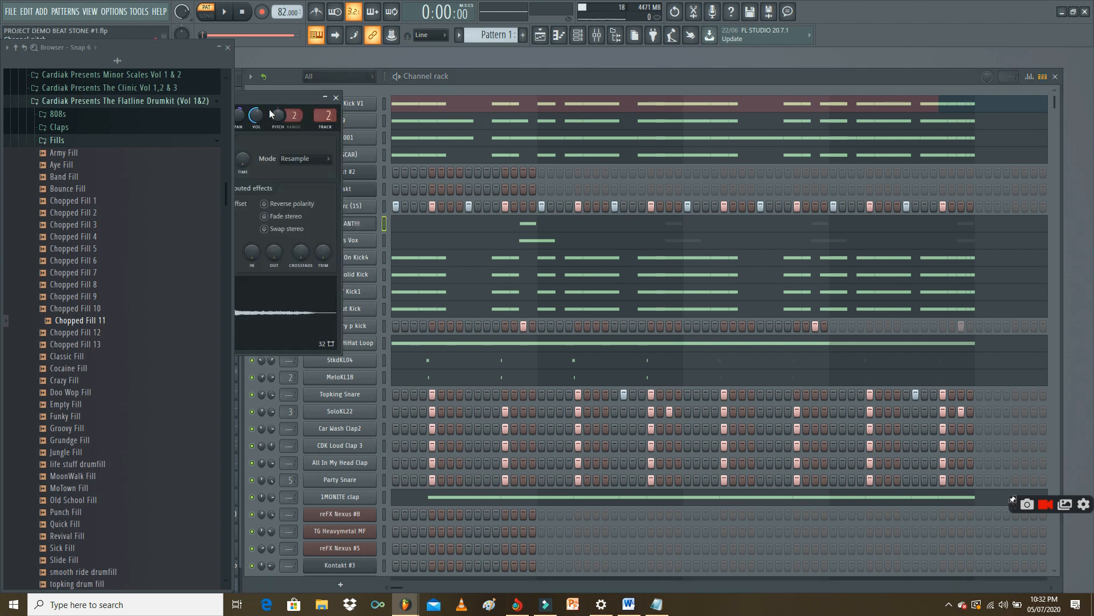
drag(298, 106, 576, 112)
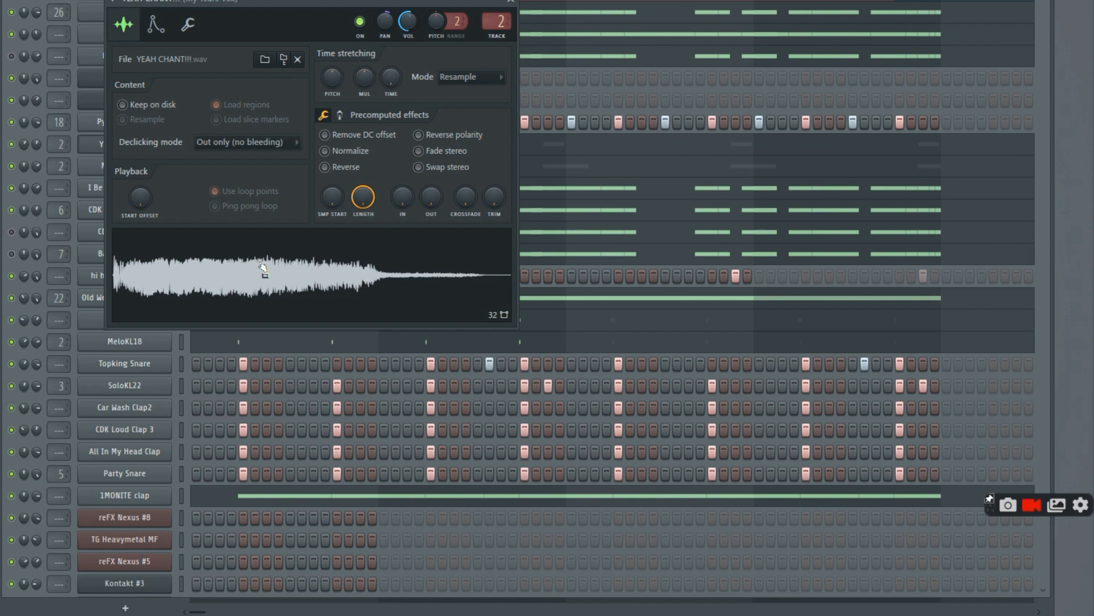
key(space)
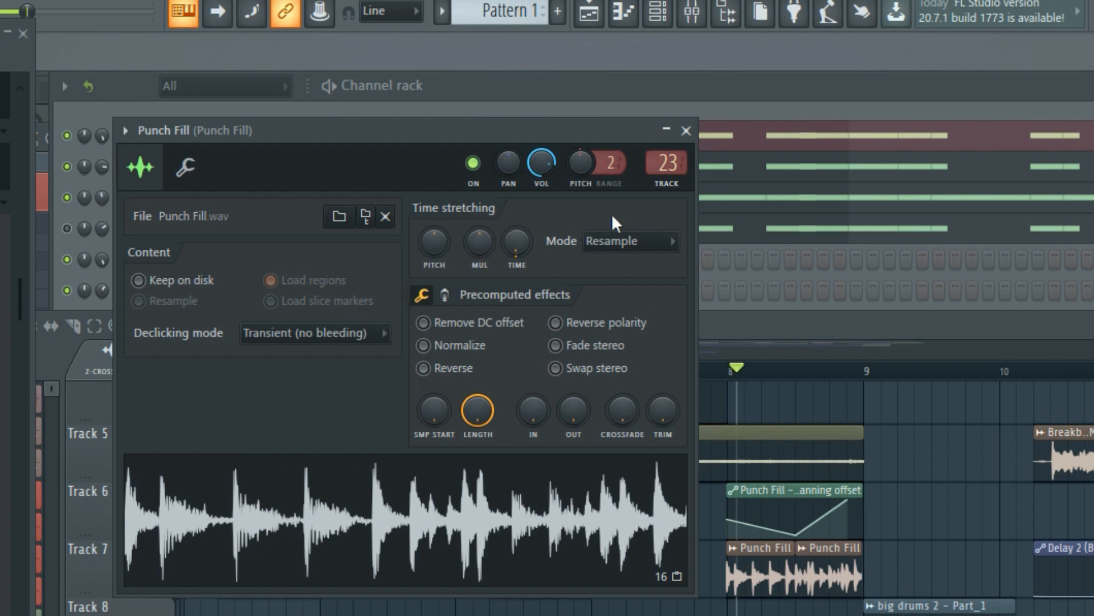
Show the Punch Fill insert in the mixer and play the fill section of the playlist around bar 8
click(692, 14)
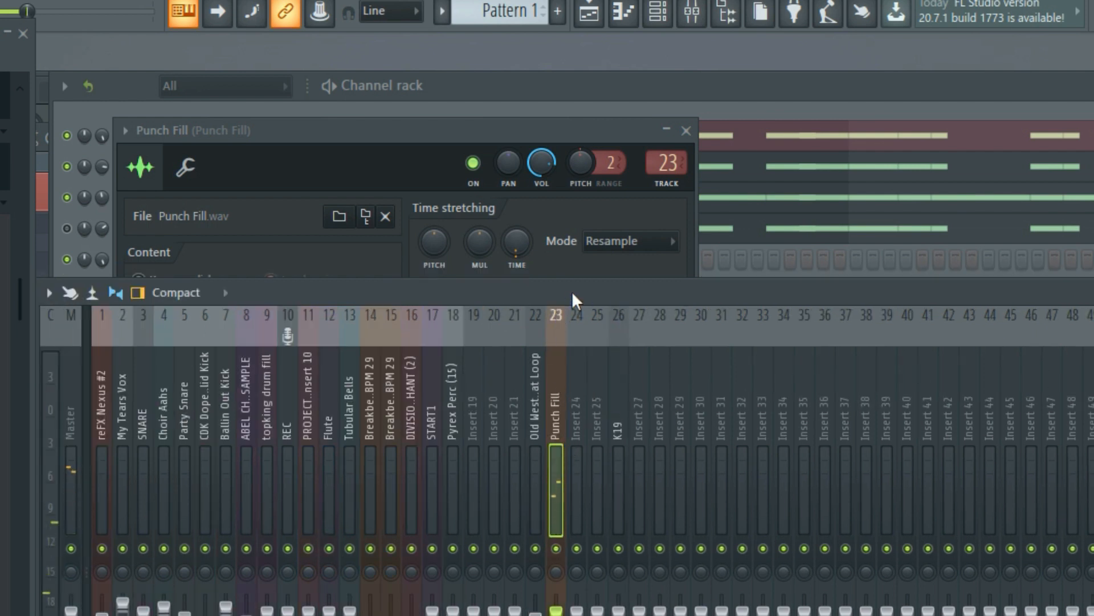
drag(572, 291, 626, 540)
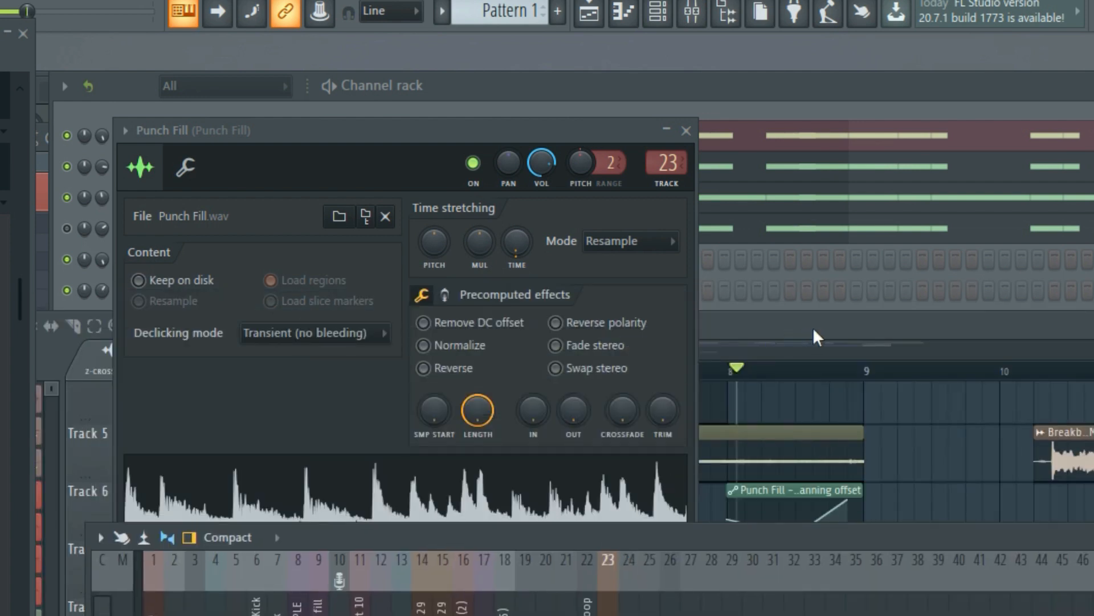
click(813, 331)
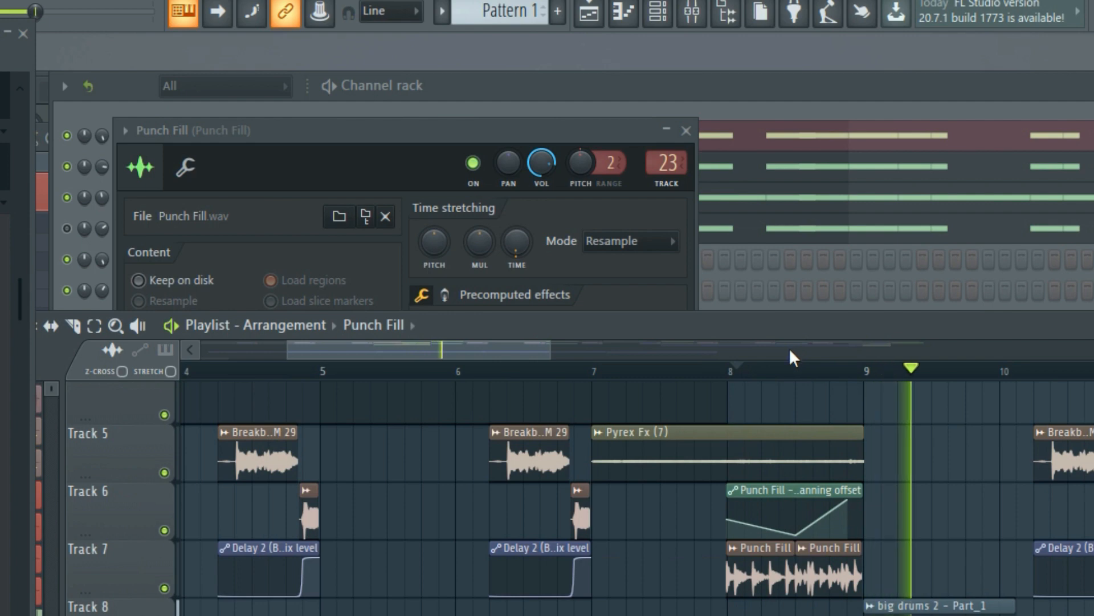
key(space)
Examine the upper playlist tracks back towards the choir, piano, timpani and brass intro patterns
scroll(922, 584, up, 4)
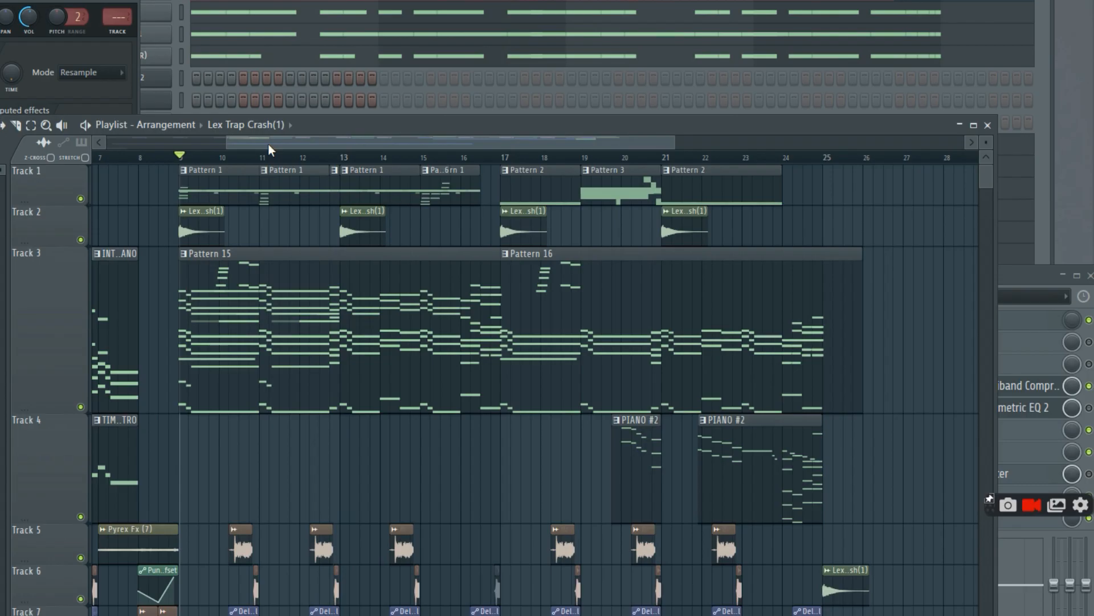
drag(268, 143, 242, 143)
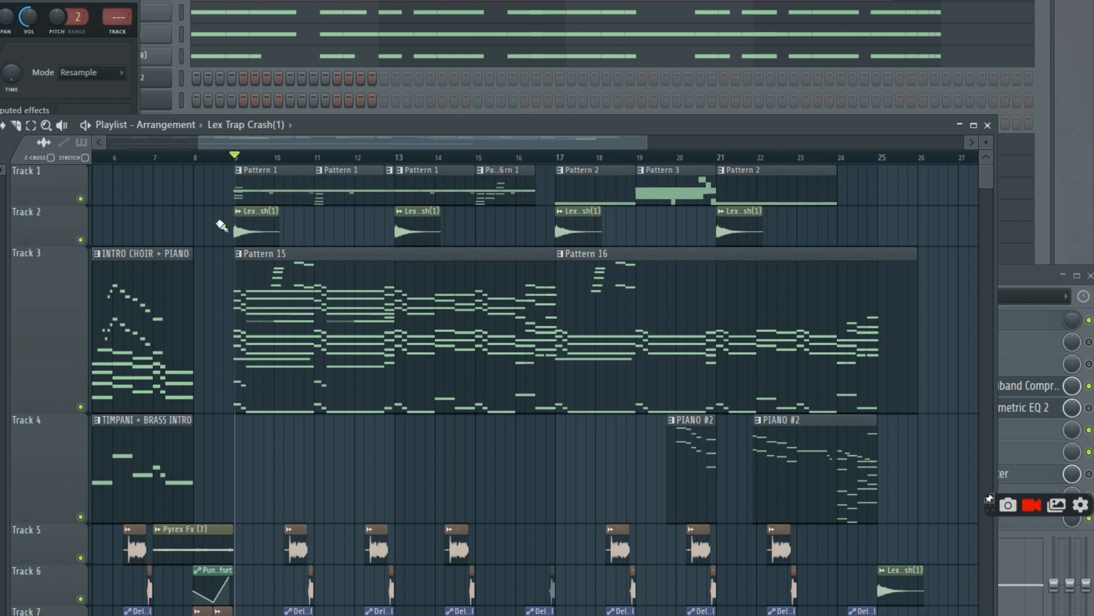
drag(279, 147, 187, 145)
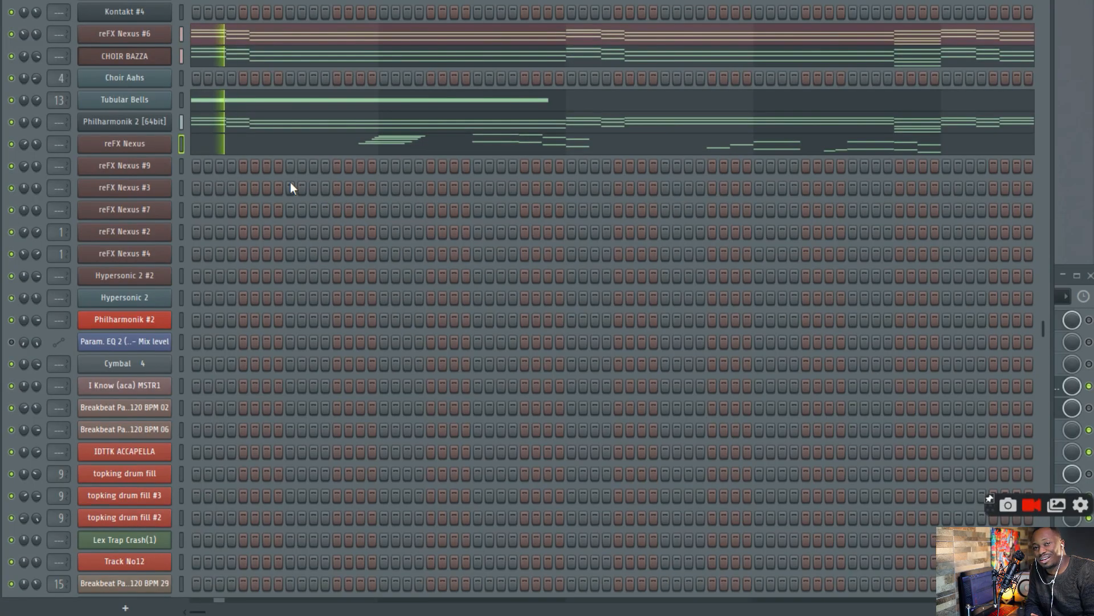
Open the reFX Nexus channel's piano roll and examine its melody notes across the bars during playback
click(266, 148)
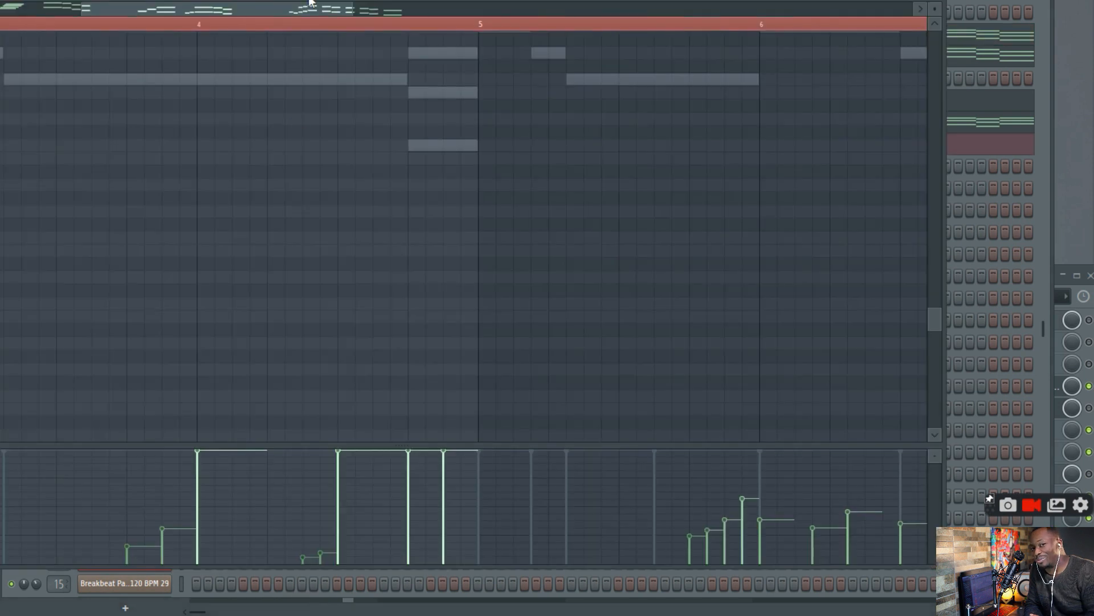
drag(231, 5, 74, 6)
scroll(318, 152, up, 10)
scroll(337, 169, up, 3)
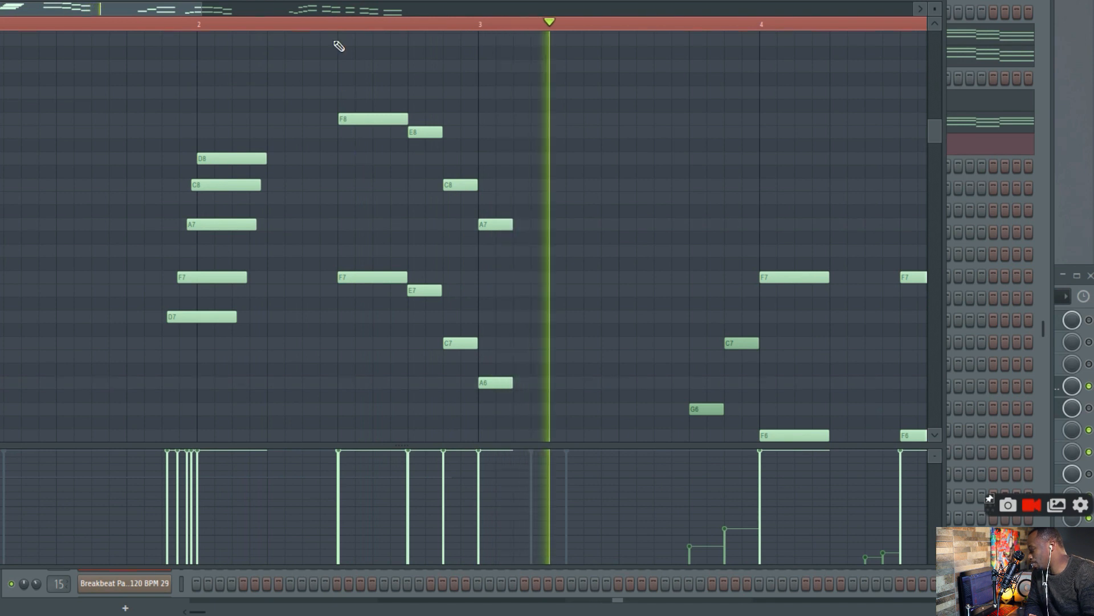
drag(174, 8, 268, 14)
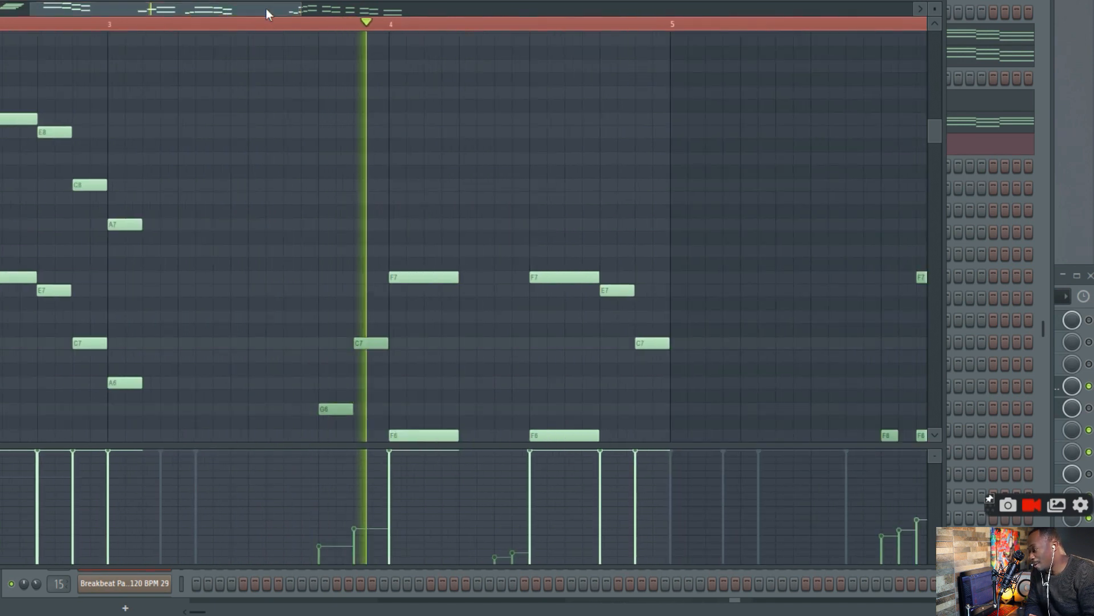
scroll(416, 171, down, 7)
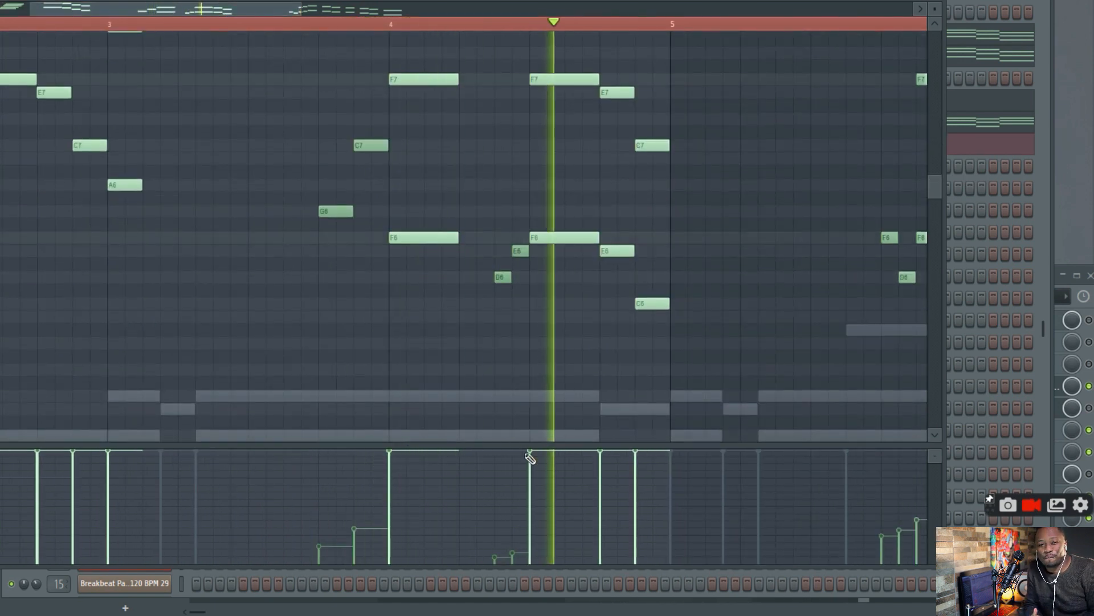
scroll(604, 393, down, 3)
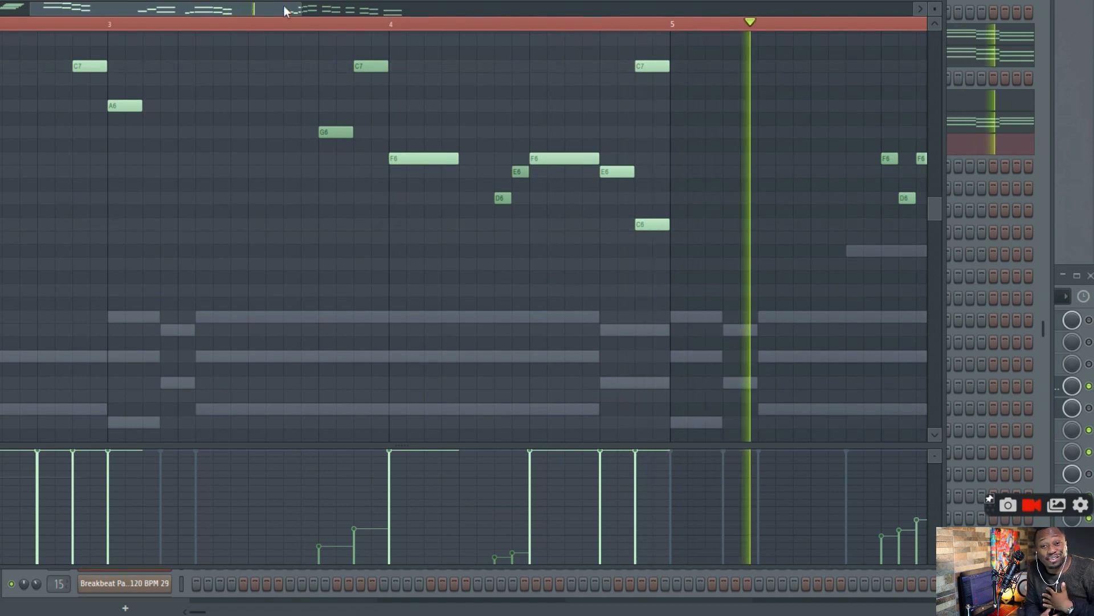
drag(284, 7, 463, 6)
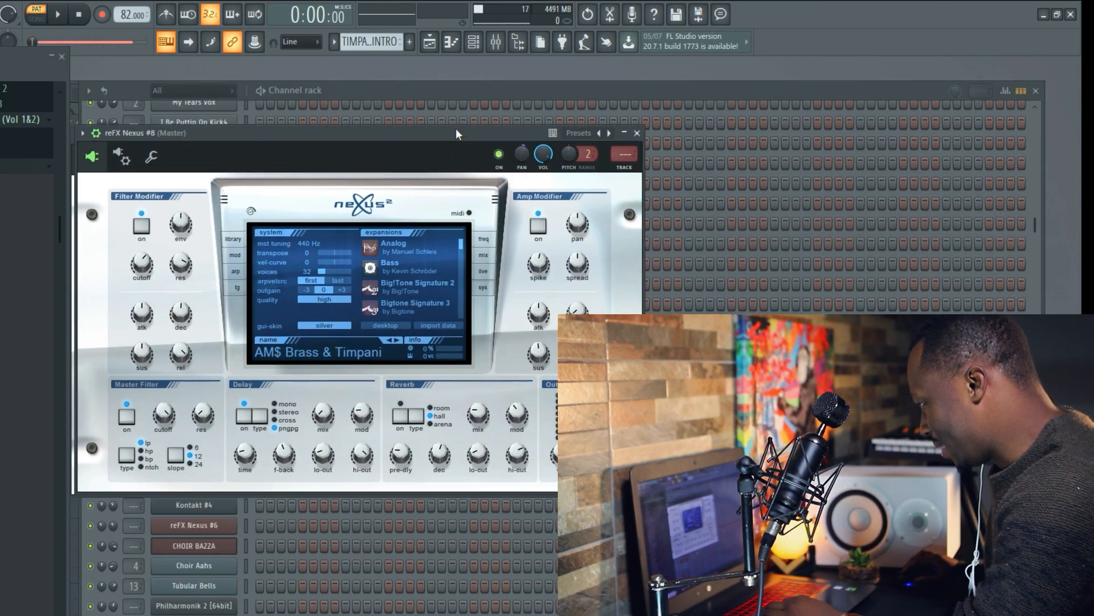
Play the TIMPANI + BRASS INTRO pattern and view the reFX Nexus #8 instrument that performs it
drag(456, 134, 464, 120)
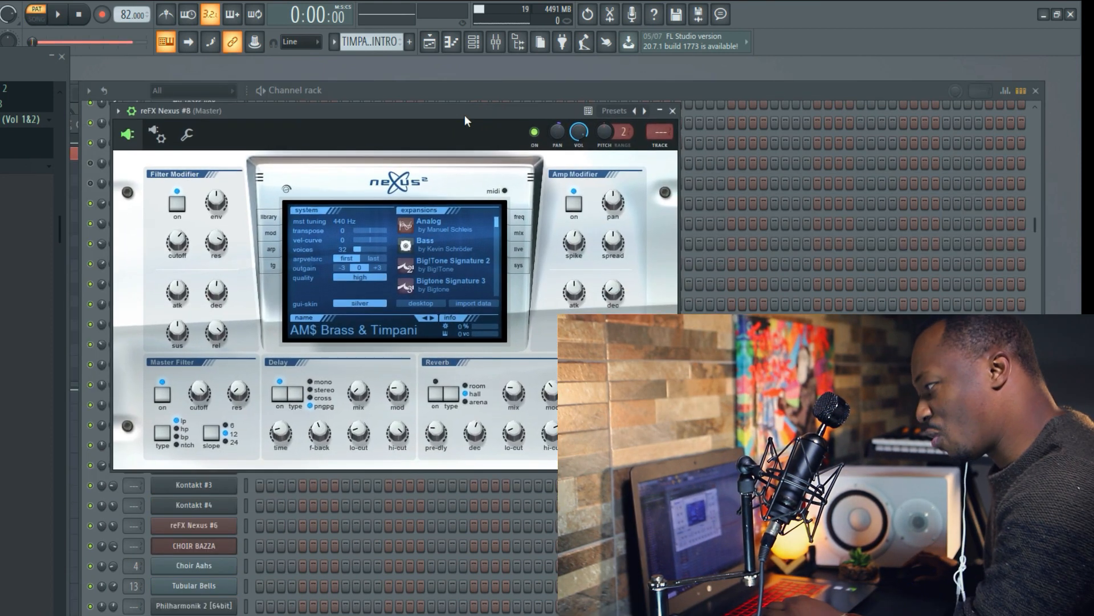
click(673, 111)
key(space)
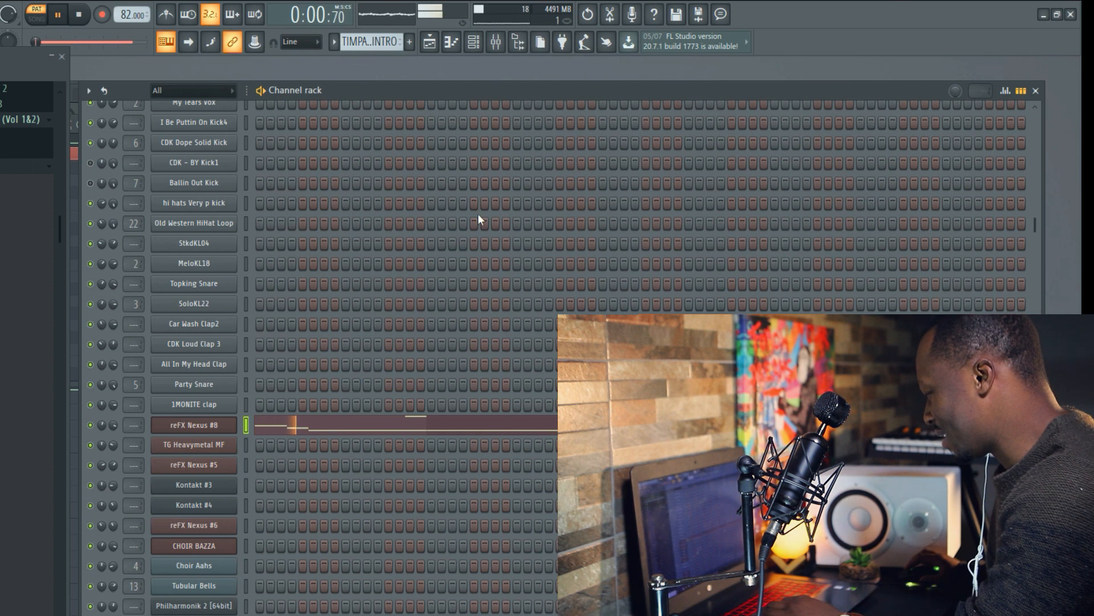
click(222, 425)
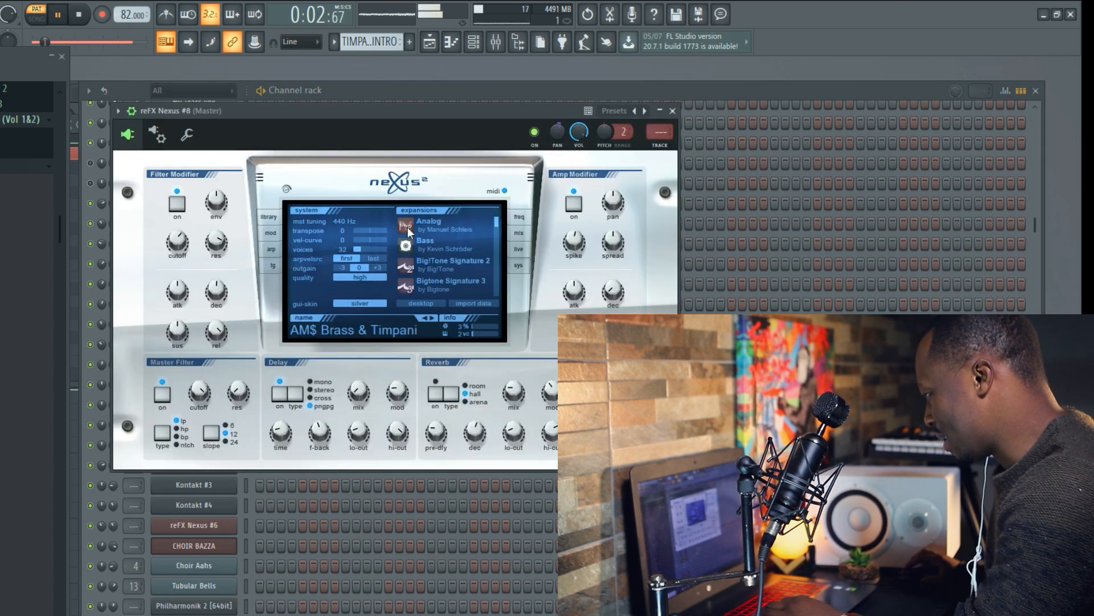
key(space)
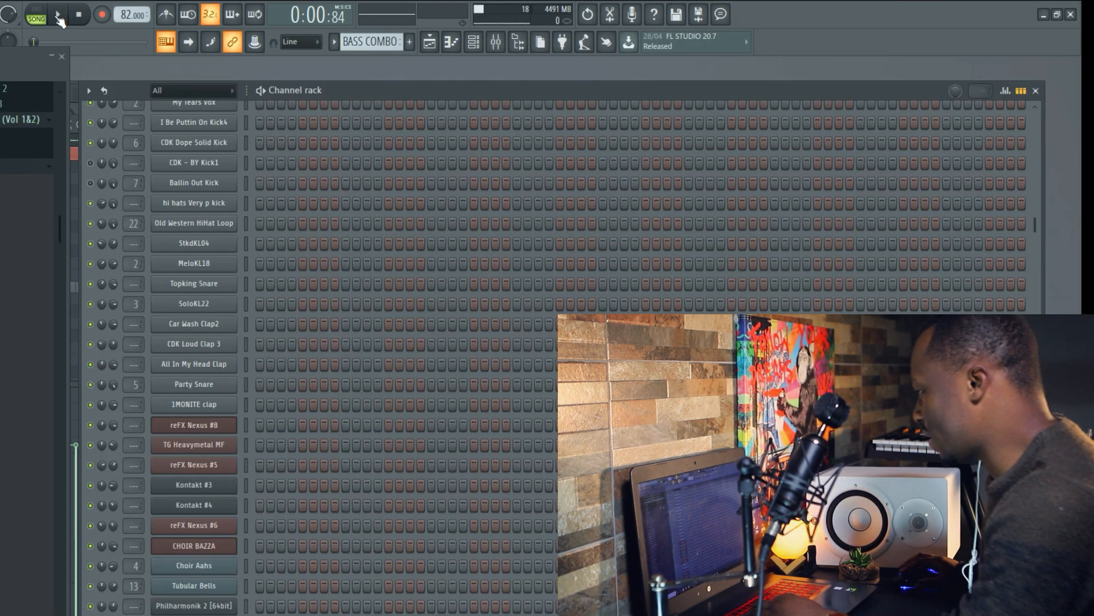
Switch playback from song to pattern mode and play the BASS COMBO pattern
click(39, 15)
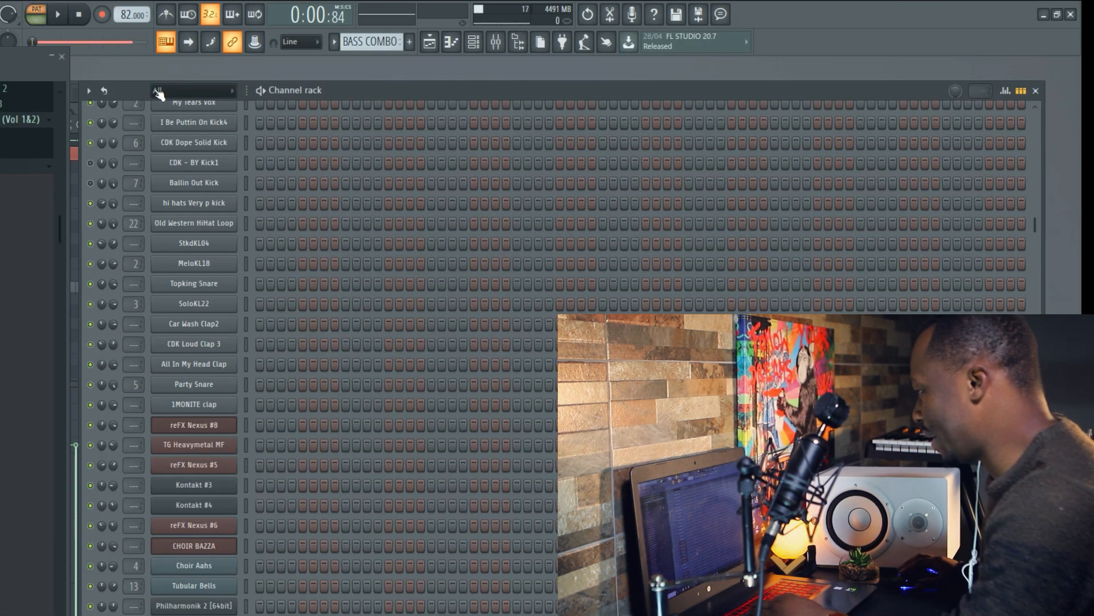
key(space)
scroll(336, 238, up, 4)
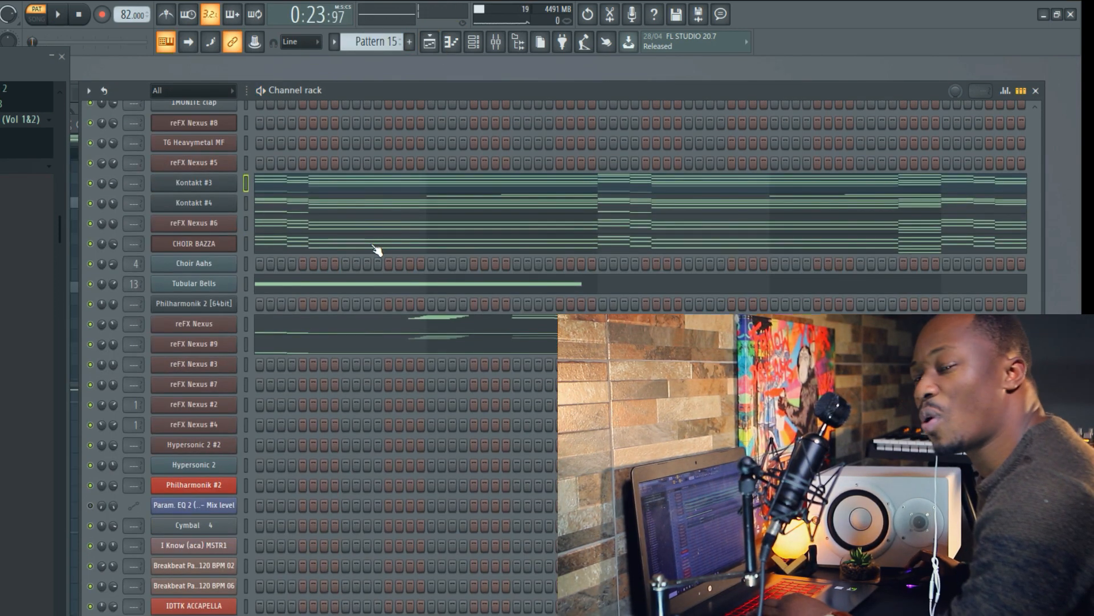
Listen to the instrument layers of Pattern 15, including Kontakt #4 and reFX Nexus #9
key(space)
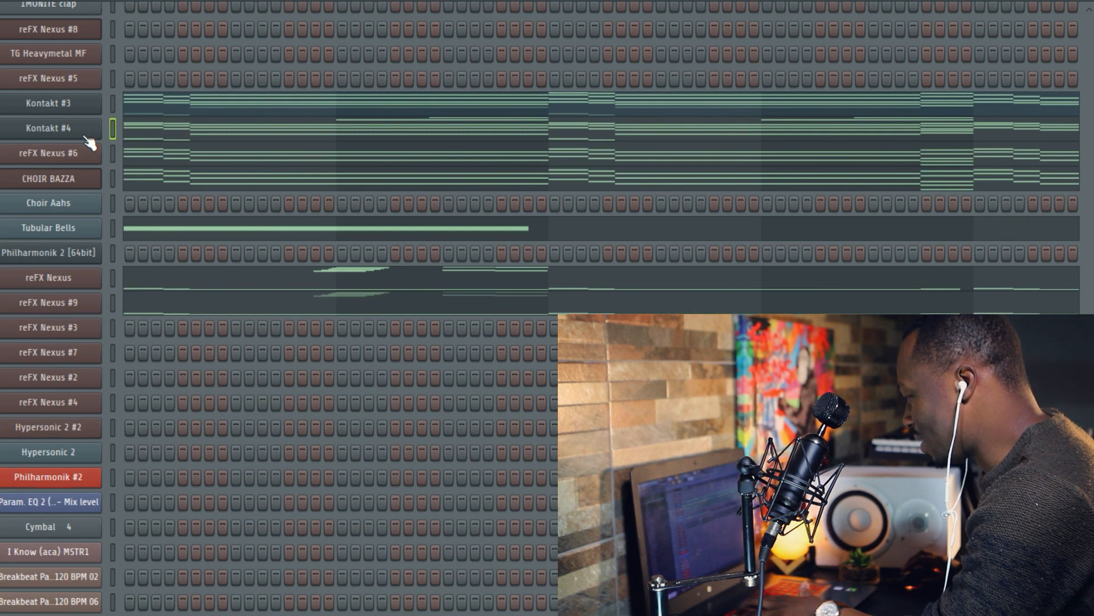
click(84, 136)
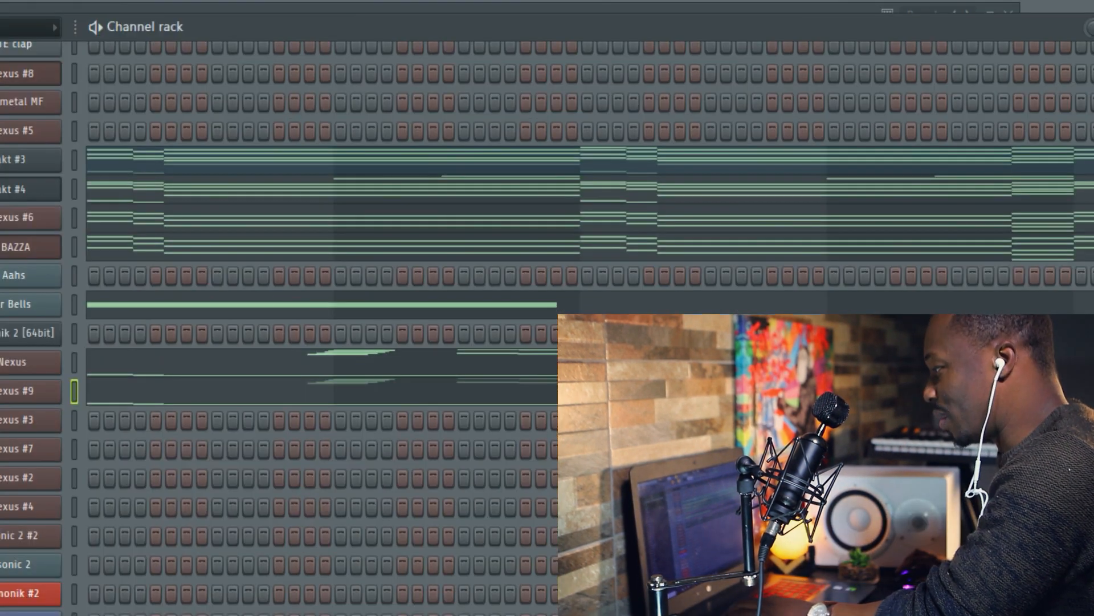
key(space)
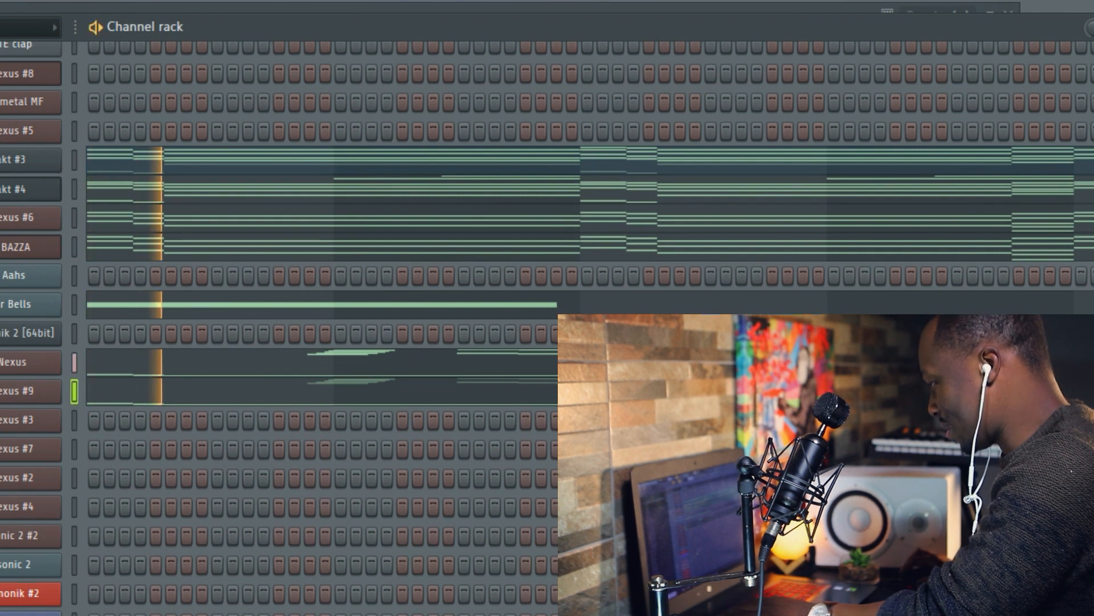
View the reFX Nexus channel's piano preset and close the instrument window
click(19, 361)
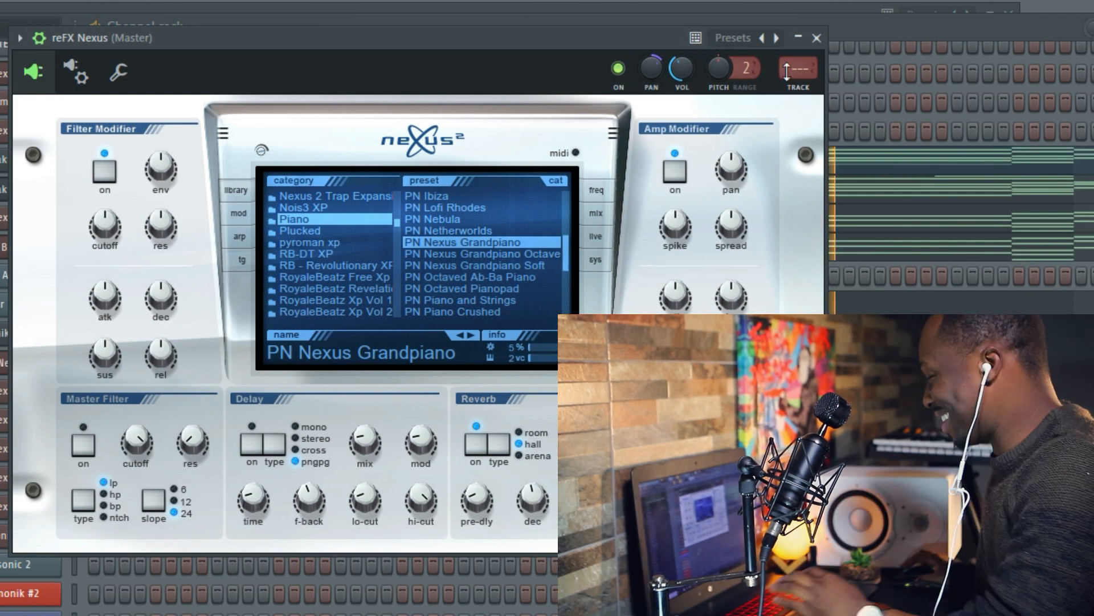
click(817, 38)
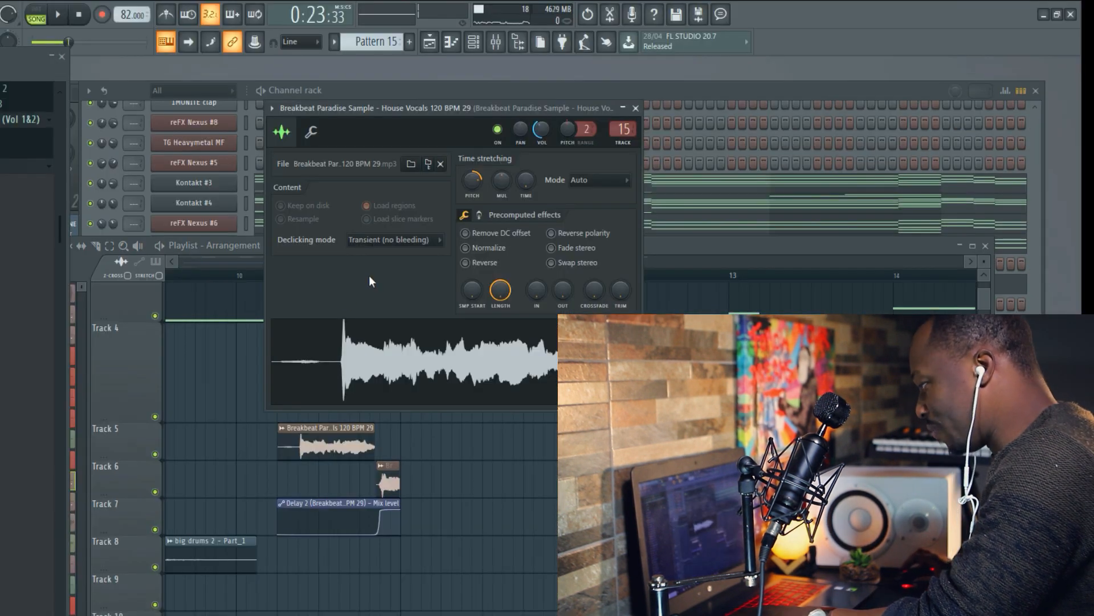
Inspect the sample settings of the House Vocals 120 BPM 29 clip and the Hot Vocals 90 BPM 20 clip on Track 6
drag(398, 115, 345, 121)
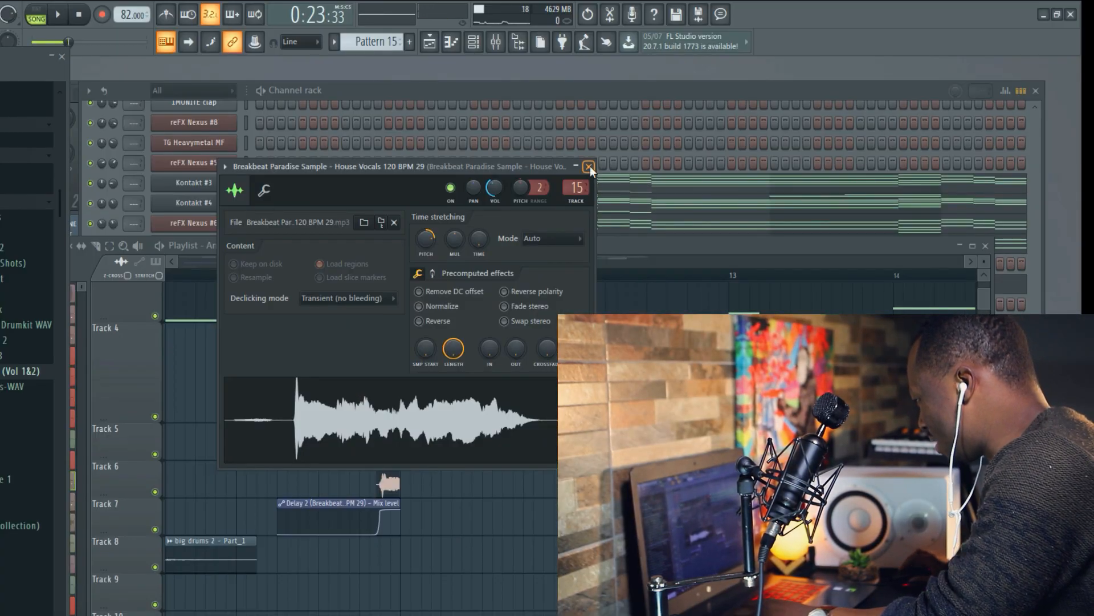
click(588, 166)
double_click(387, 481)
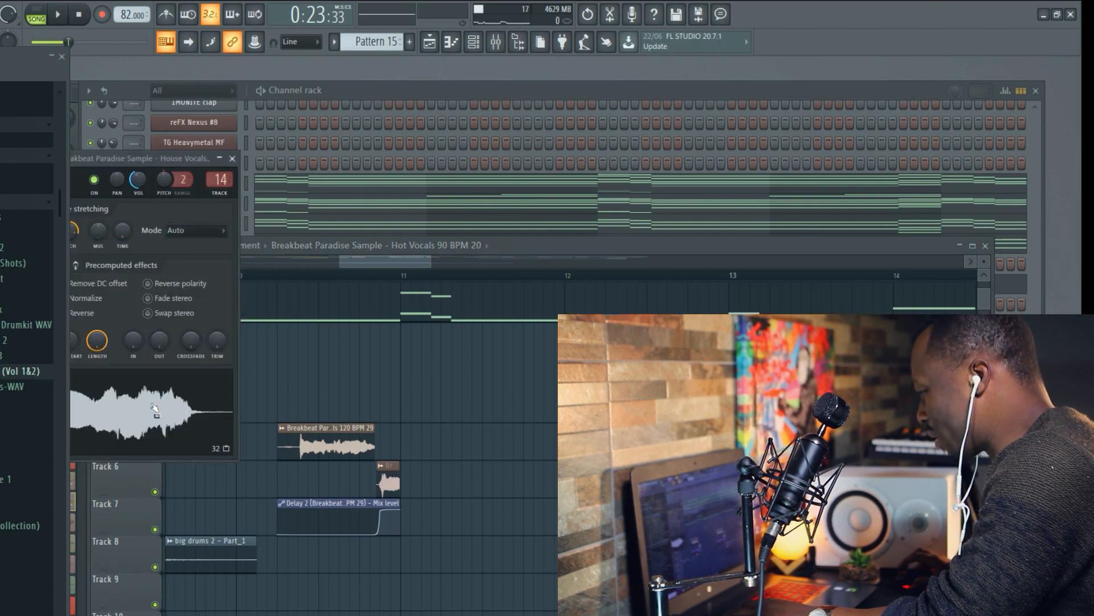
drag(153, 165, 309, 198)
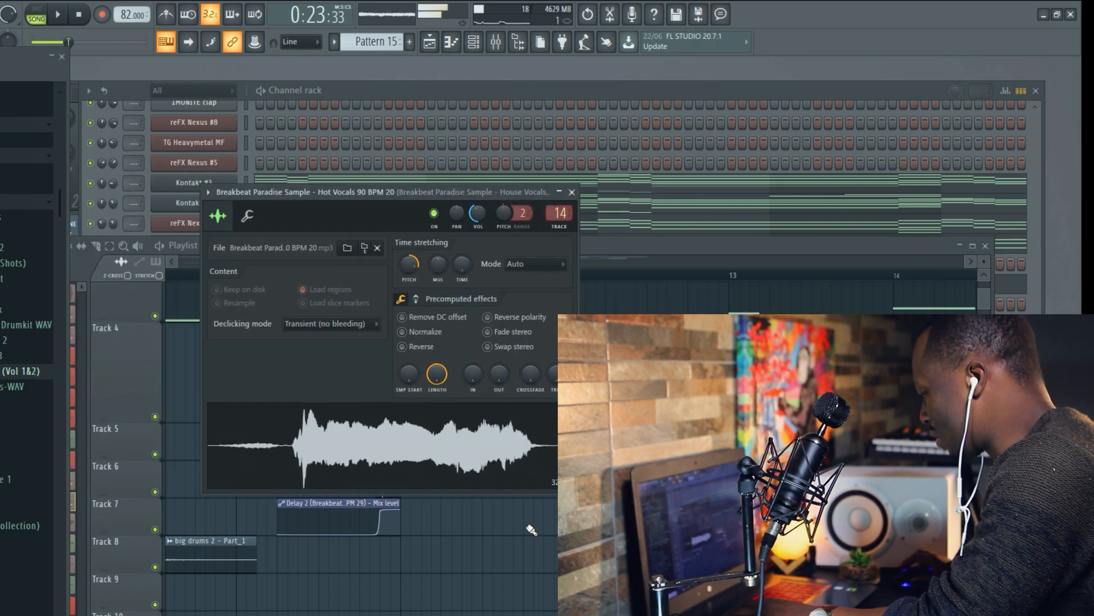
Find the reFX Nexus #5 channel in the channel rack and open its instrument
scroll(477, 552, down, 3)
scroll(477, 552, up, 3)
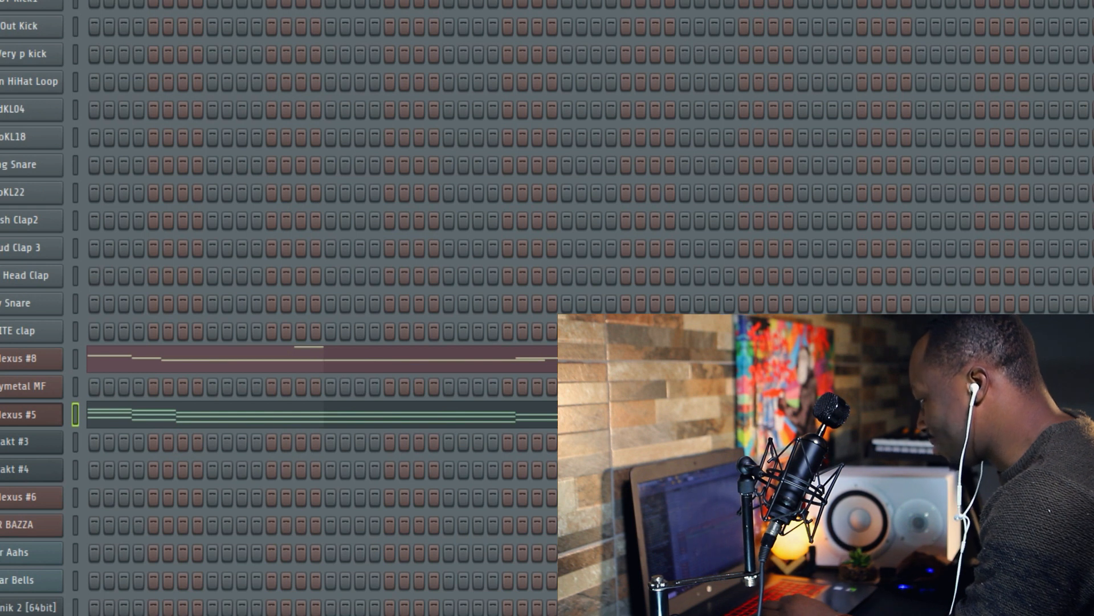
click(24, 416)
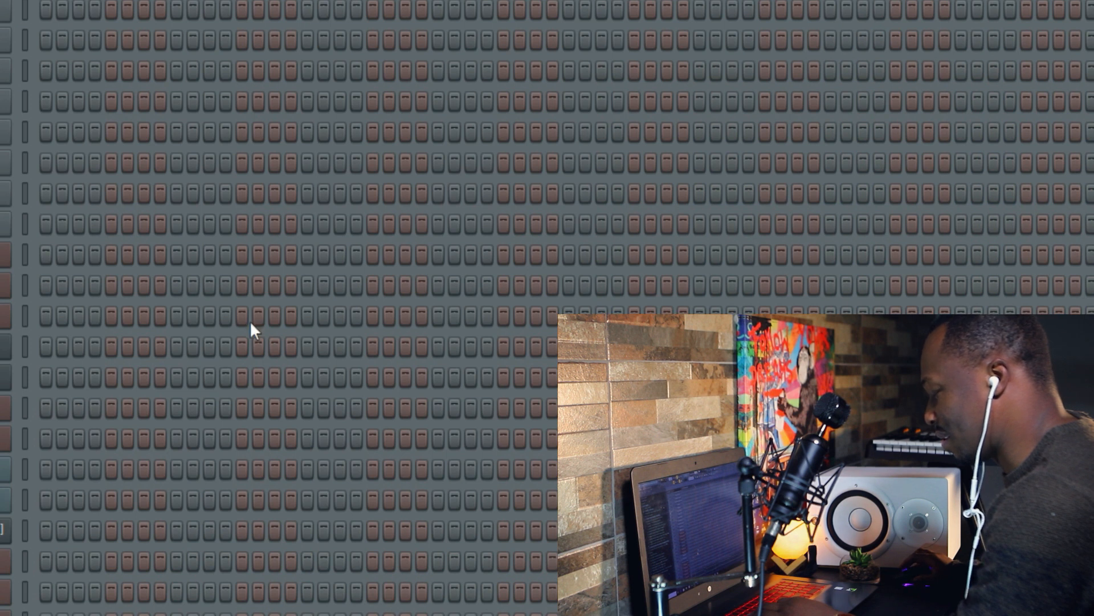
Listen to the layered bass channels lower in the channel rack and view the Hypersonic Sub Bass patch
scroll(250, 320, down, 15)
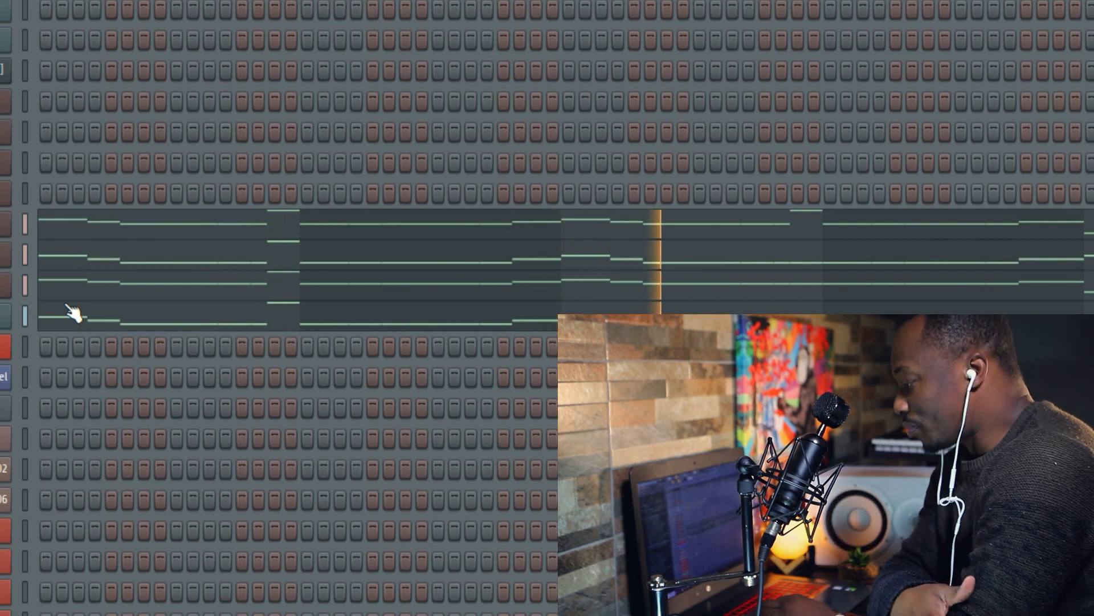
key(space)
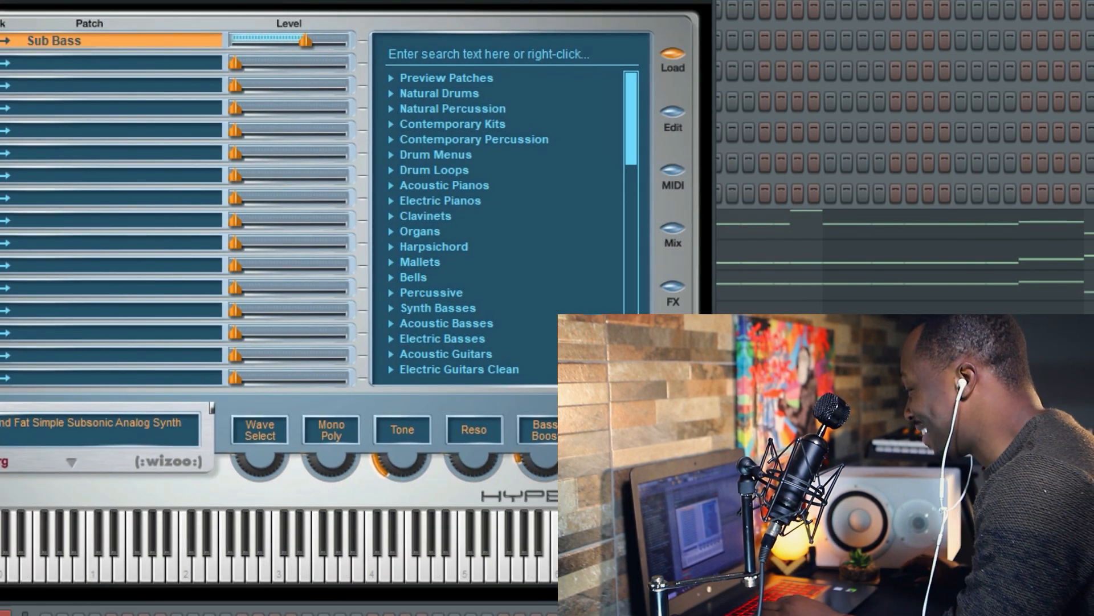
key(Escape)
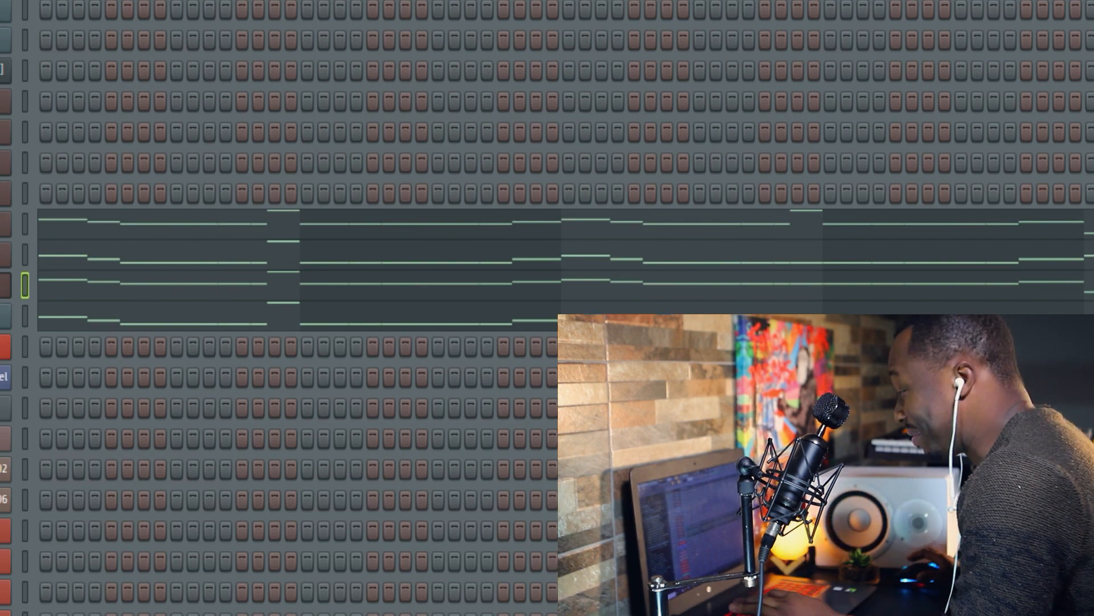